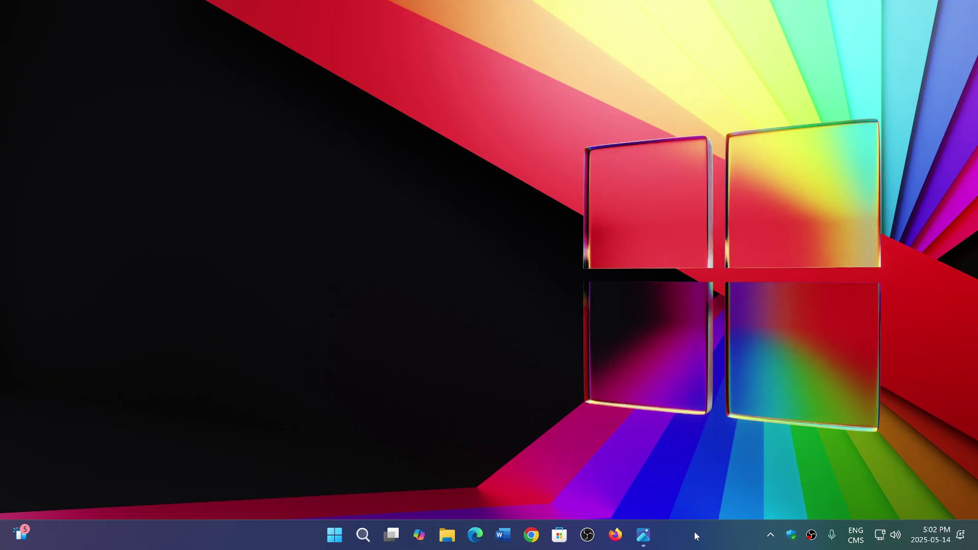
Restore the minimized Photos window showing android 10.jpg from the taskbar.
{"action": "left_click", "coordinate": [644, 534]}
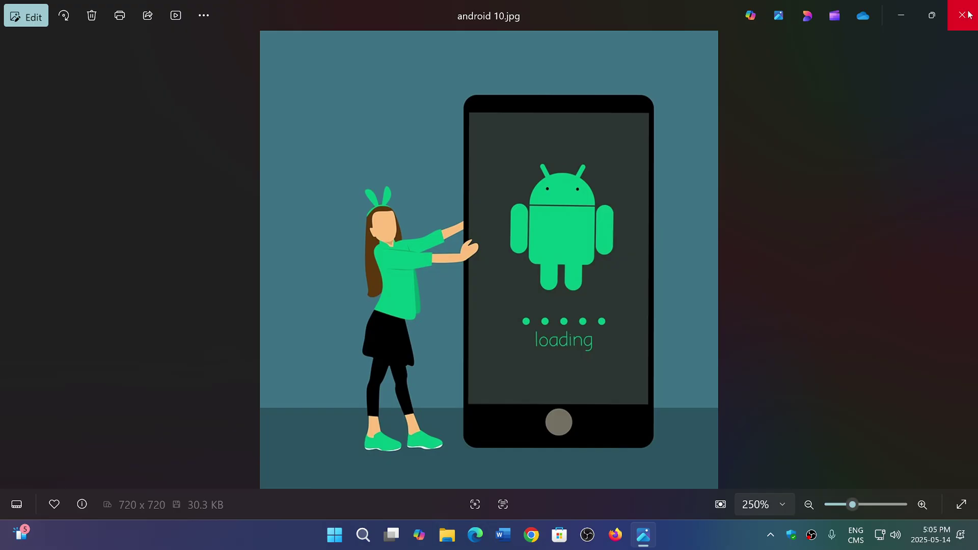
{"action": "left_click", "coordinate": [968, 15]}
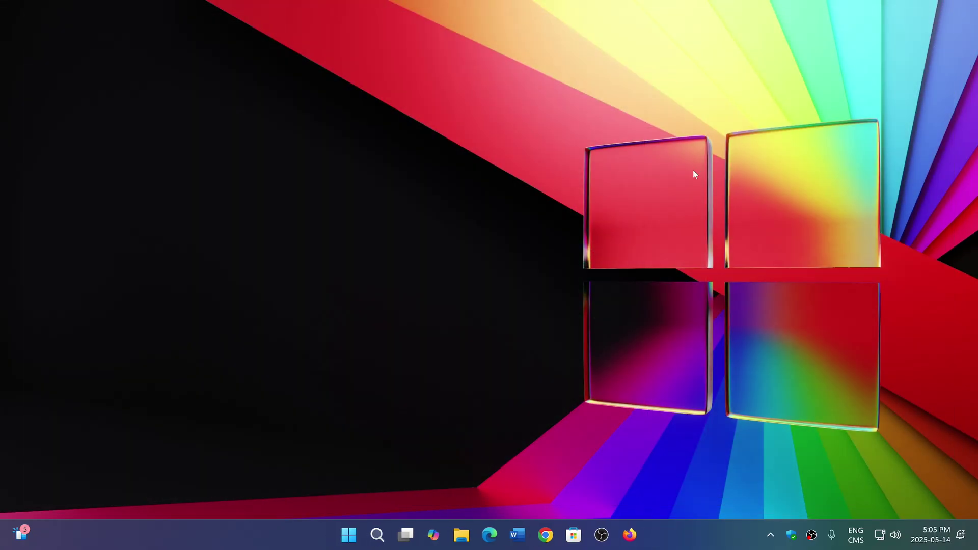